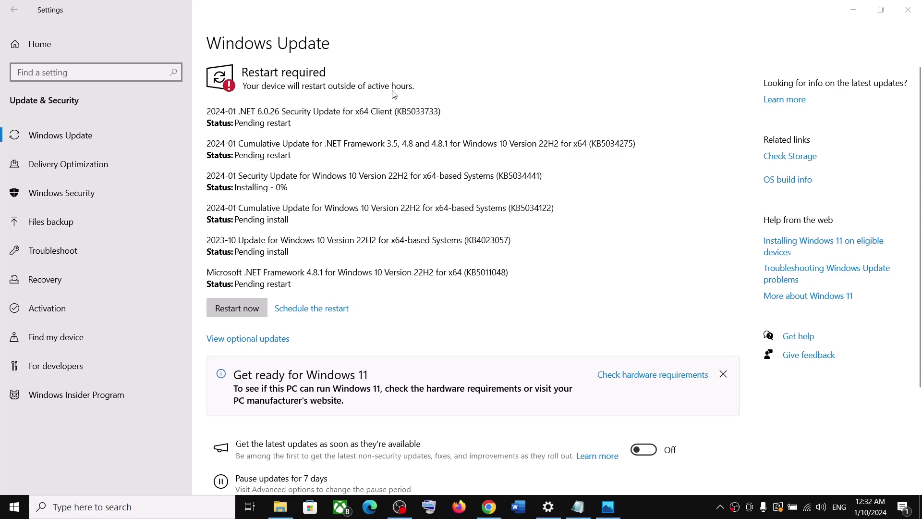
Select the first pending update's name and bring up the Fix Update KB5015807 guide.
left_click_drag(258, 113, 493, 238)
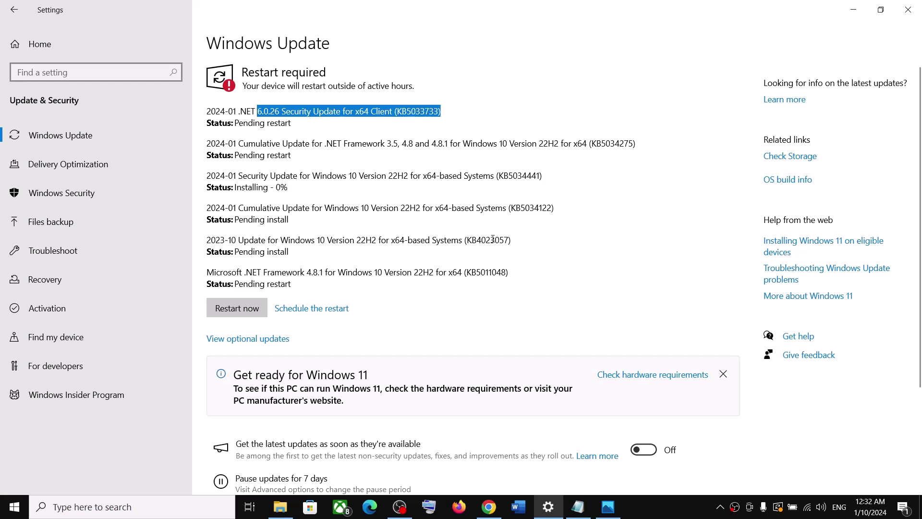
left_click(667, 513)
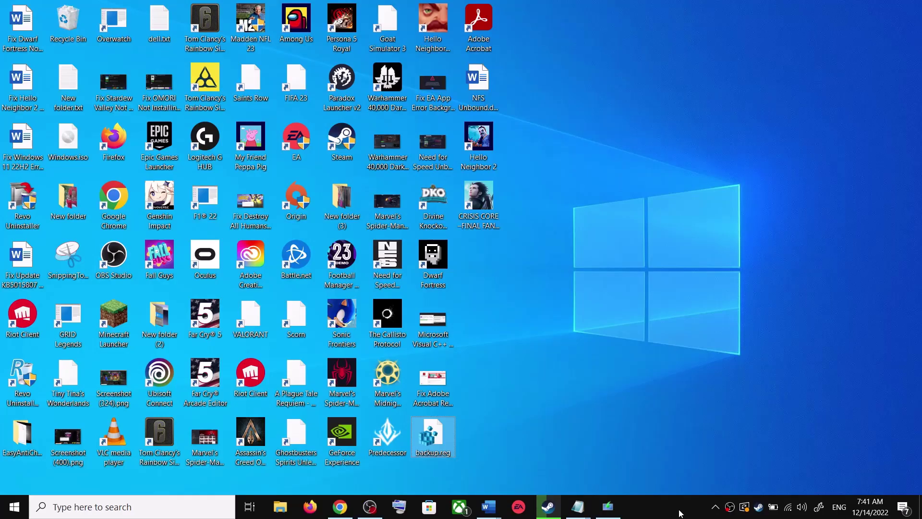
left_click(489, 507)
left_click(565, 442)
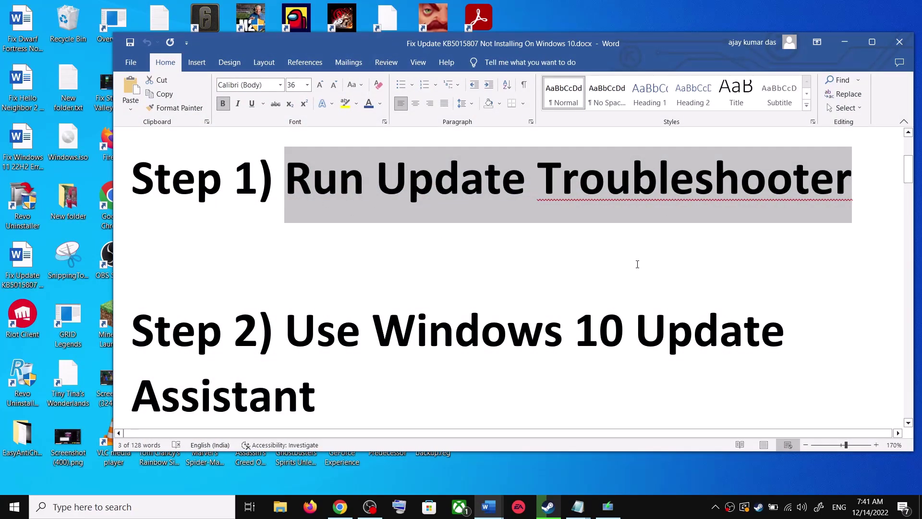
Run the Windows Update troubleshooter from Update & Security > Troubleshoot > Additional troubleshooters.
key("super+i")
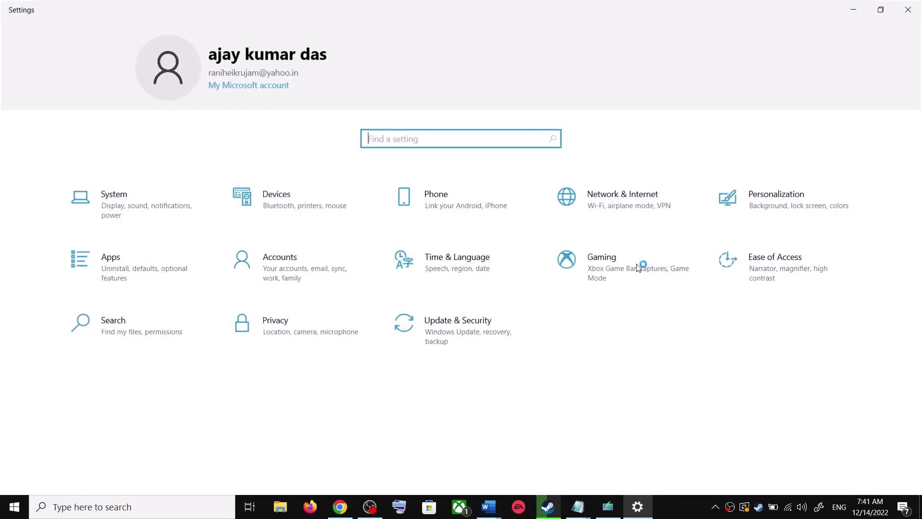
left_click(471, 334)
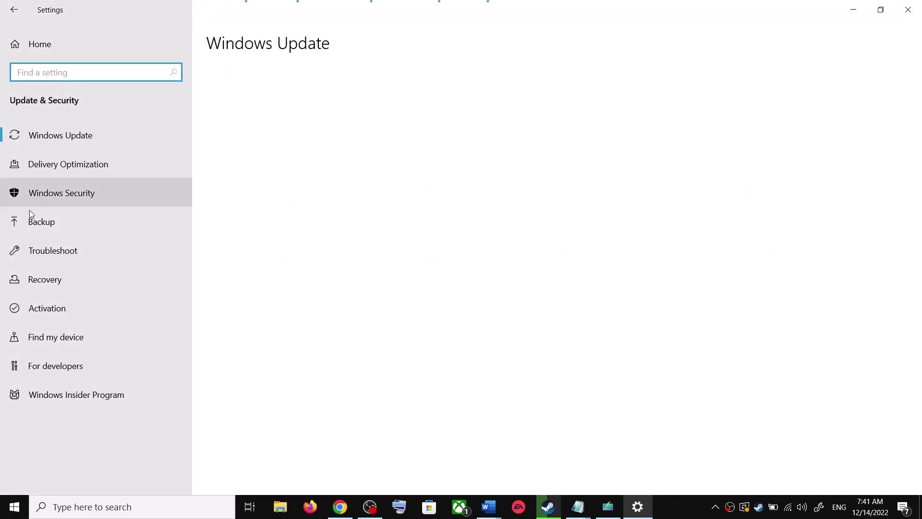
left_click(73, 251)
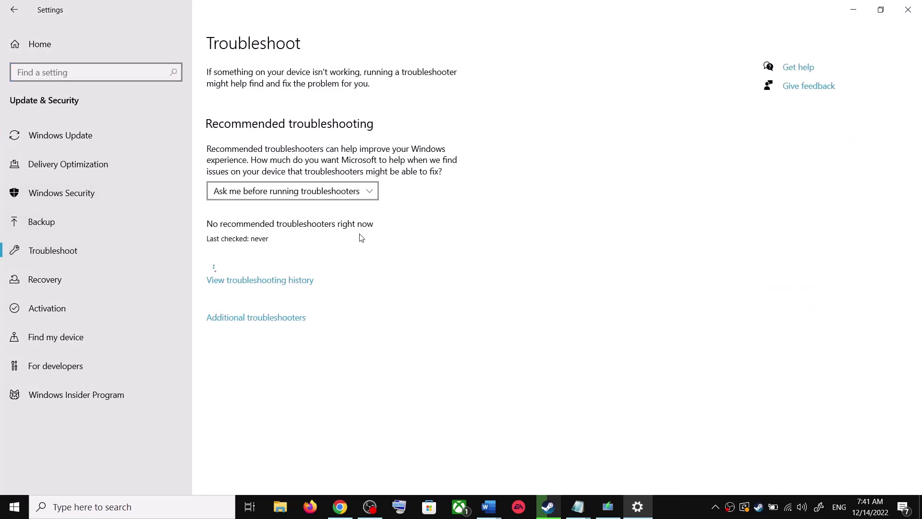
left_click(270, 320)
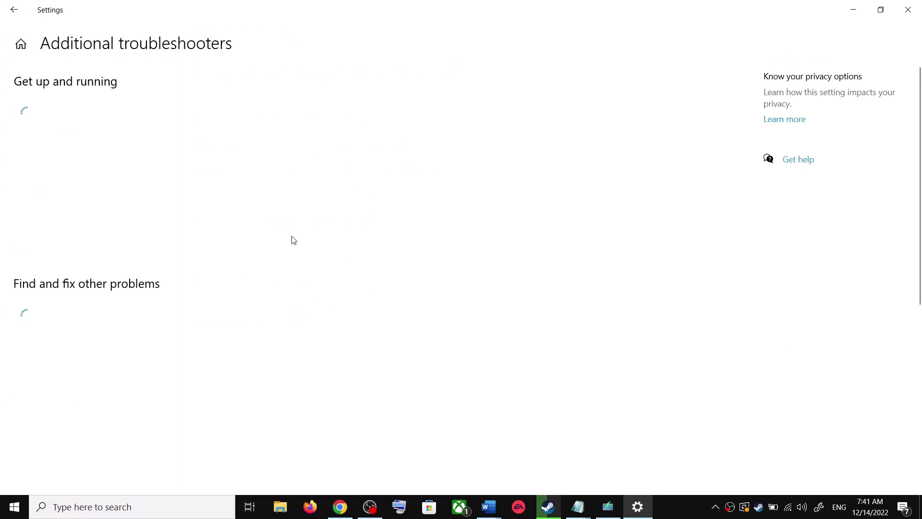
left_click(112, 242)
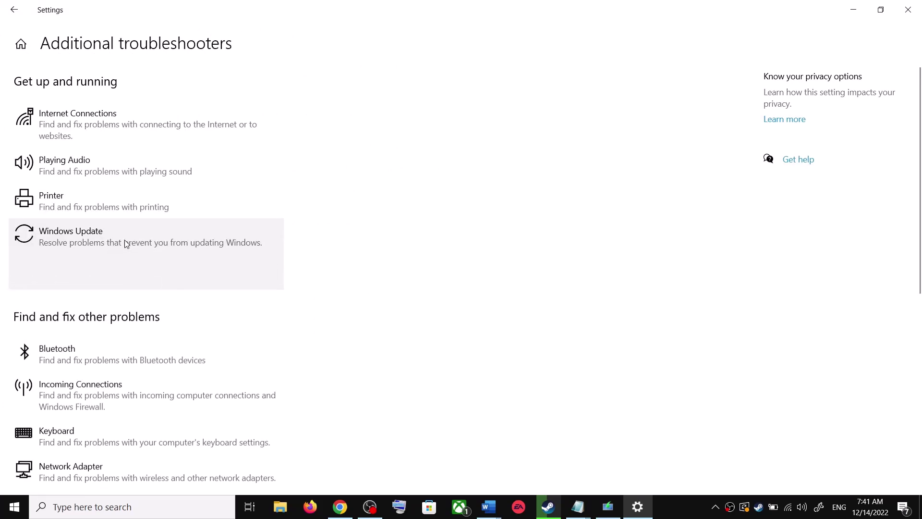
left_click(211, 272)
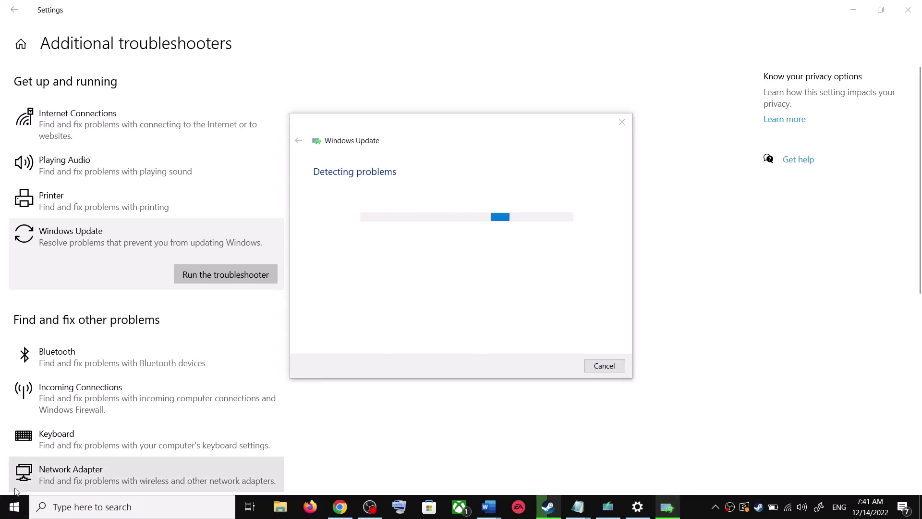
Bring up the Start menu power options, then dismiss them without restarting.
left_click(10, 513)
left_click(15, 480)
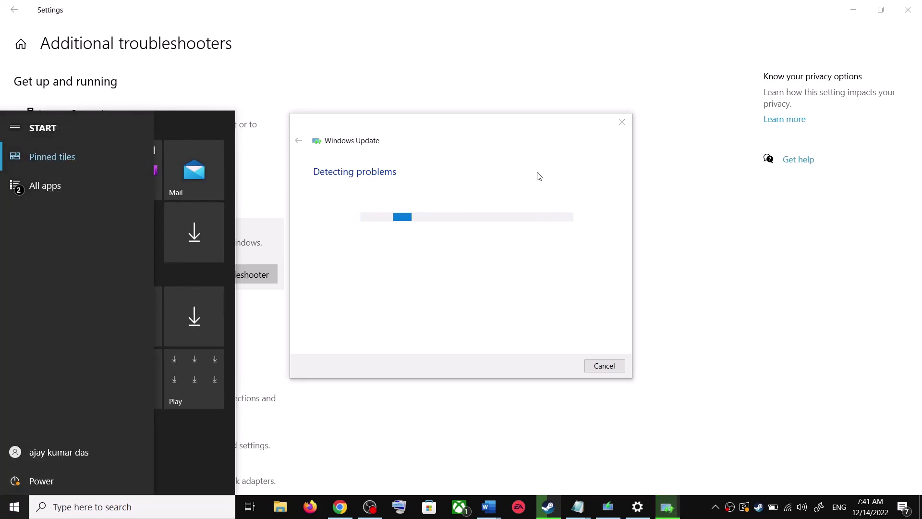
left_click(689, 195)
left_click(704, 206)
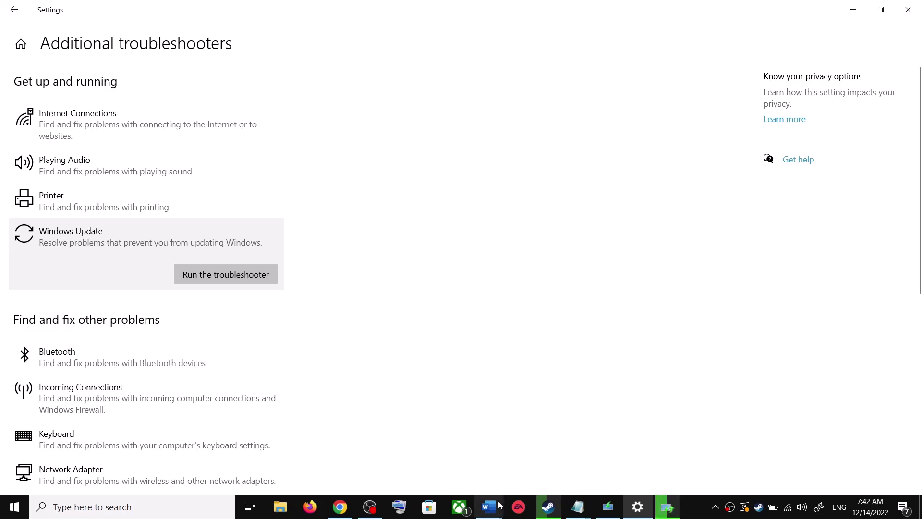
Scroll the Word guide to Step 2, select its microsoft.com link, and go to Chrome's Download Windows 10 page.
mouse_move(499, 506)
left_click(559, 473)
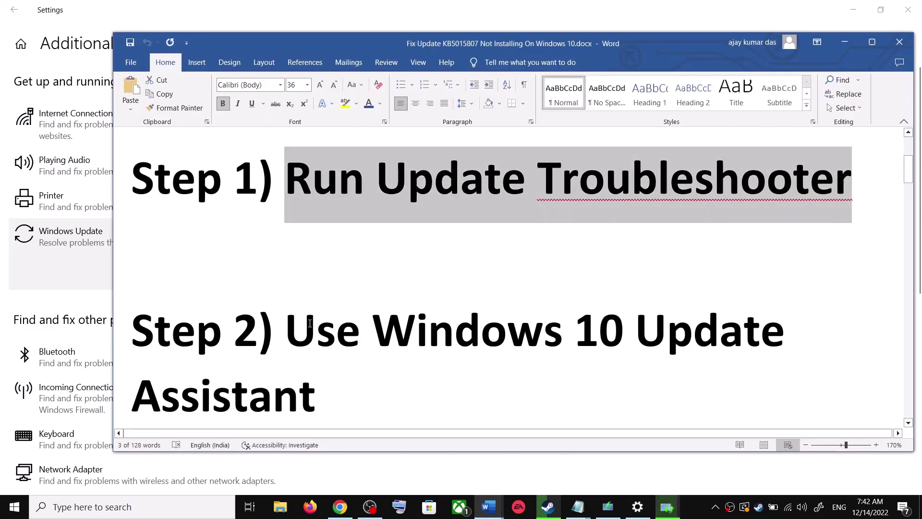
scroll(307, 312, "down", 1)
left_click_drag(315, 292, 360, 373)
scroll(361, 373, "down", 1)
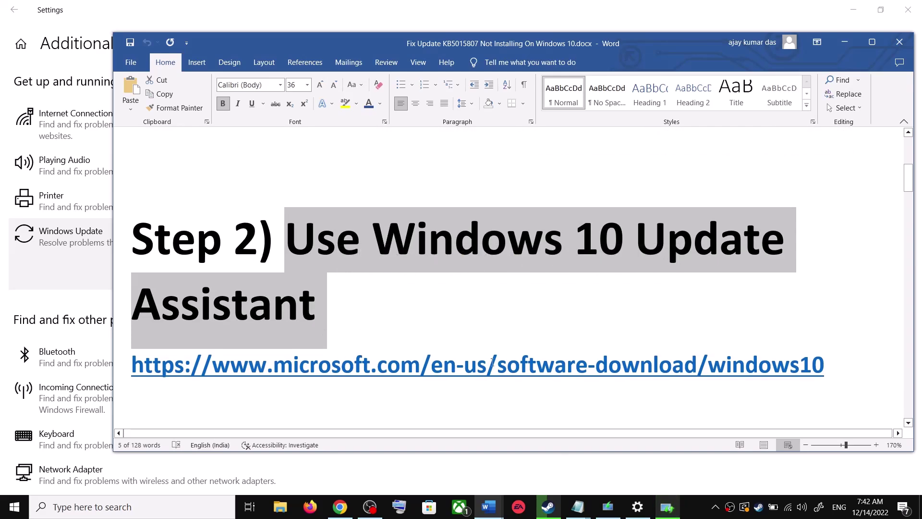
left_click_drag(829, 355, 216, 368)
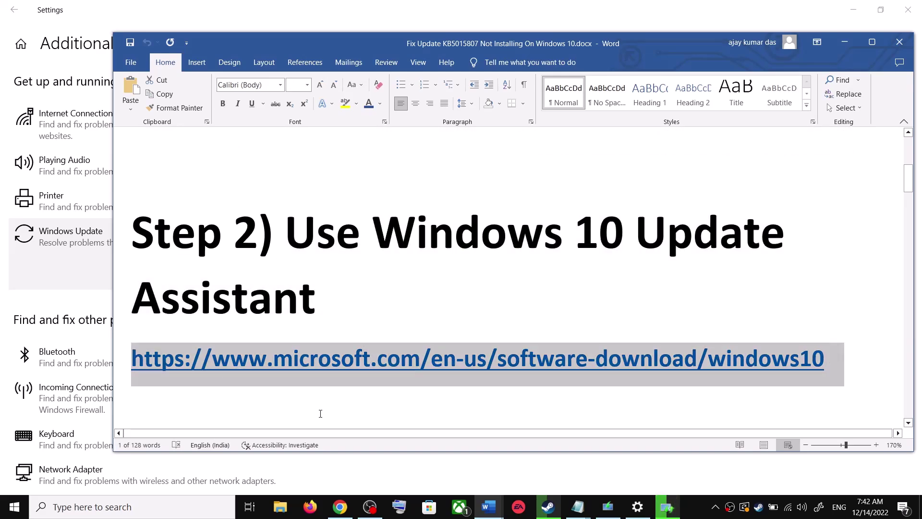
left_click(339, 507)
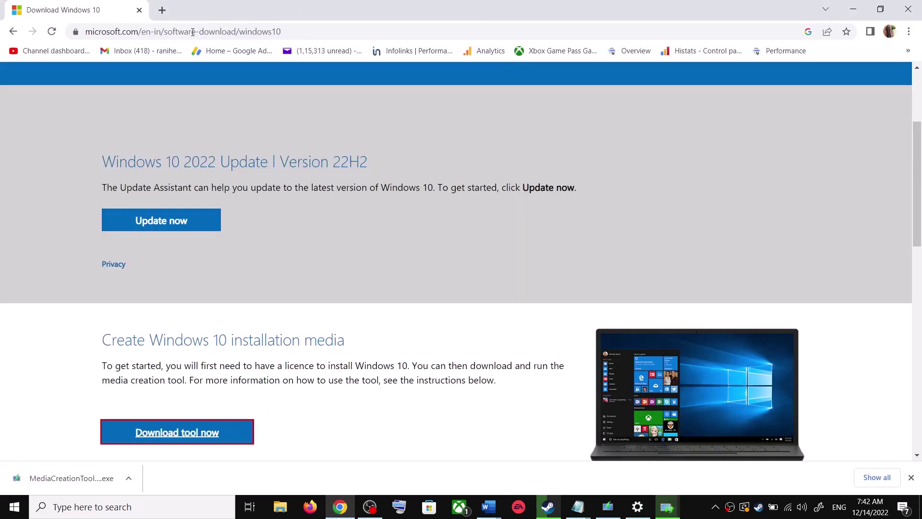
Download and run the Windows 10 Update Assistant, closing it once it reports the latest version.
scroll(249, 194, "up", 3)
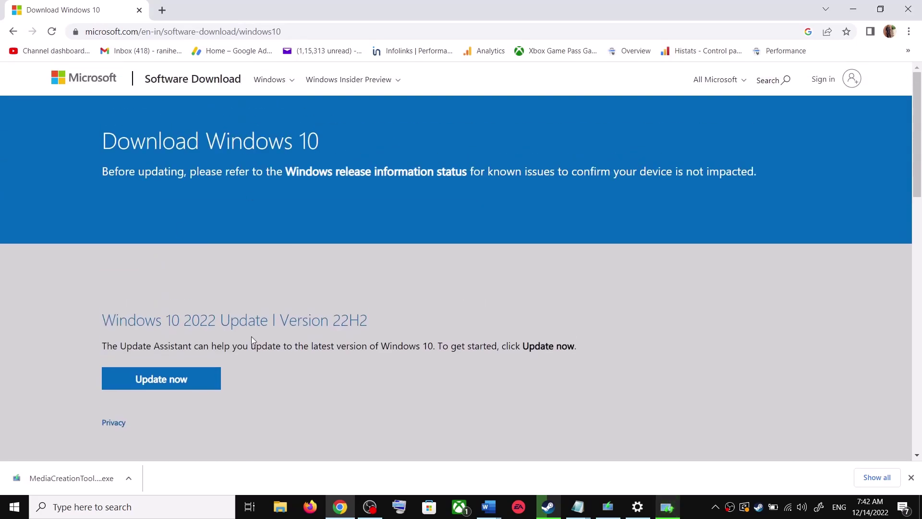
left_click_drag(118, 346, 191, 346)
left_click(187, 379)
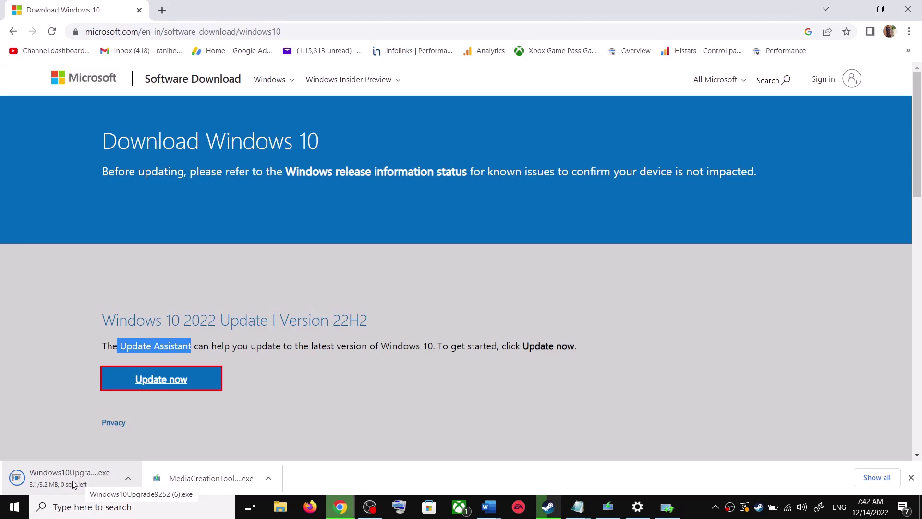
left_click(61, 483)
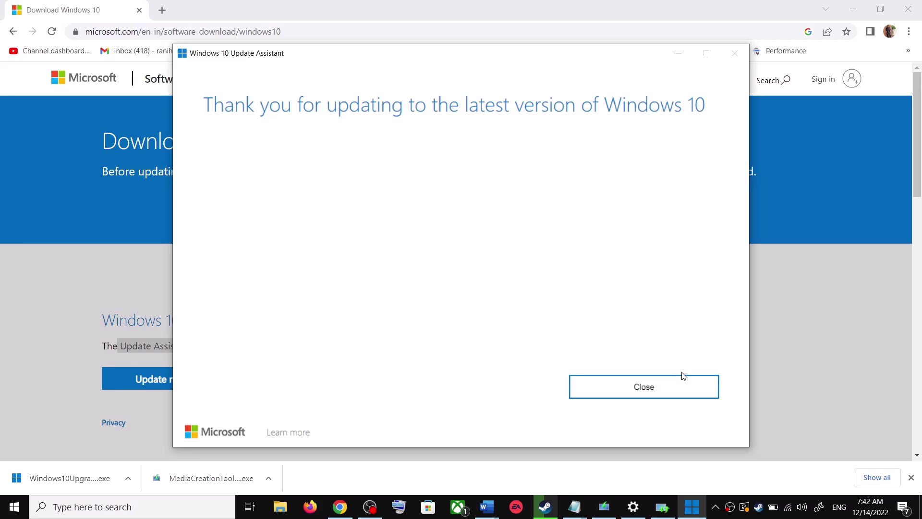
left_click(672, 390)
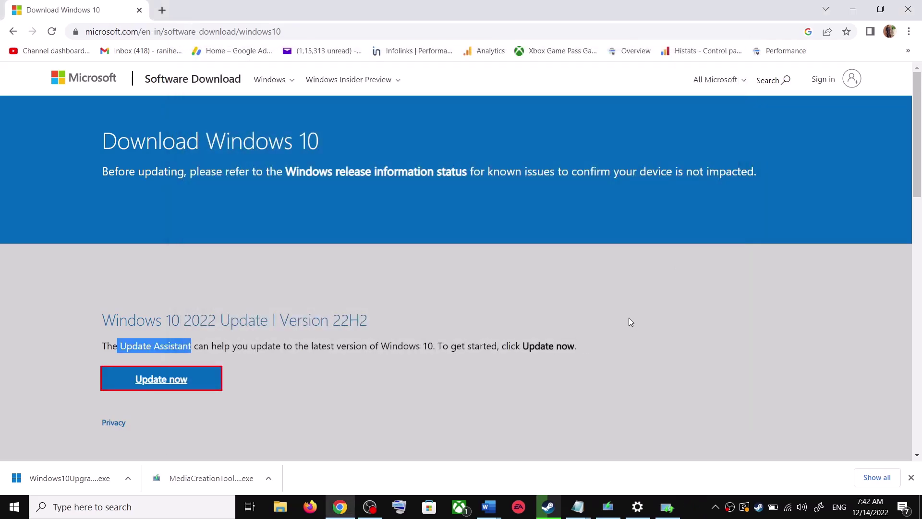
left_click(489, 506)
Copy the Step 3 'Reset Windows Update Components' command list, SC config trustedinstaller through net start appidsvc.
left_click(571, 478)
scroll(377, 323, "down", 4)
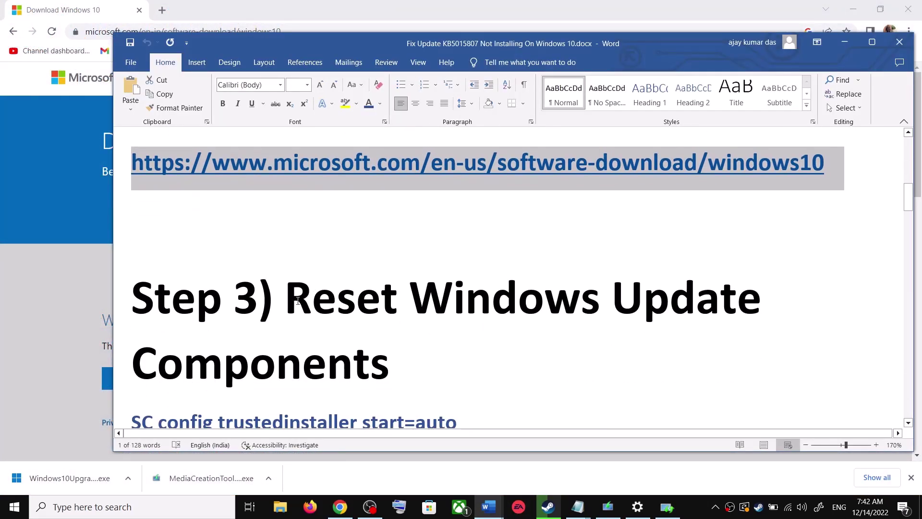
left_click_drag(298, 301, 390, 365)
scroll(390, 365, "down", 2)
left_click(134, 324)
left_click_drag(134, 322, 296, 391)
scroll(295, 391, "down", 1)
right_click(245, 270)
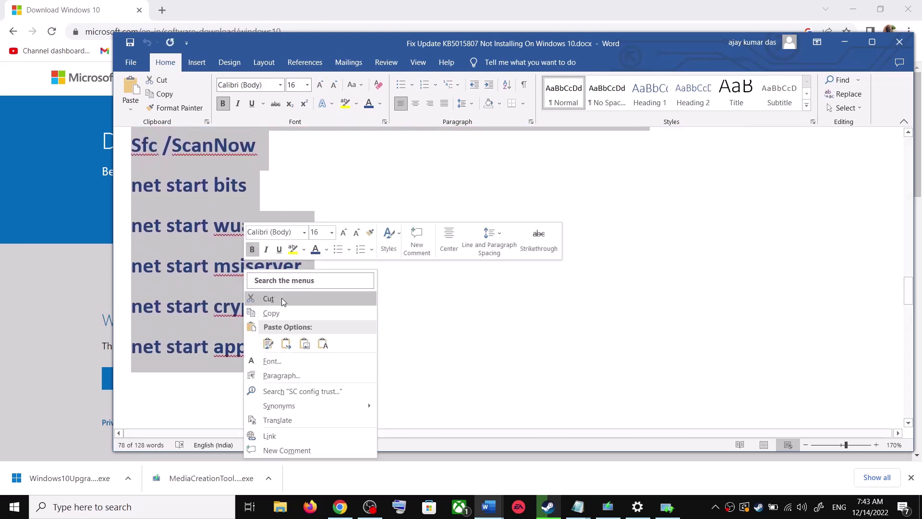
left_click(281, 313)
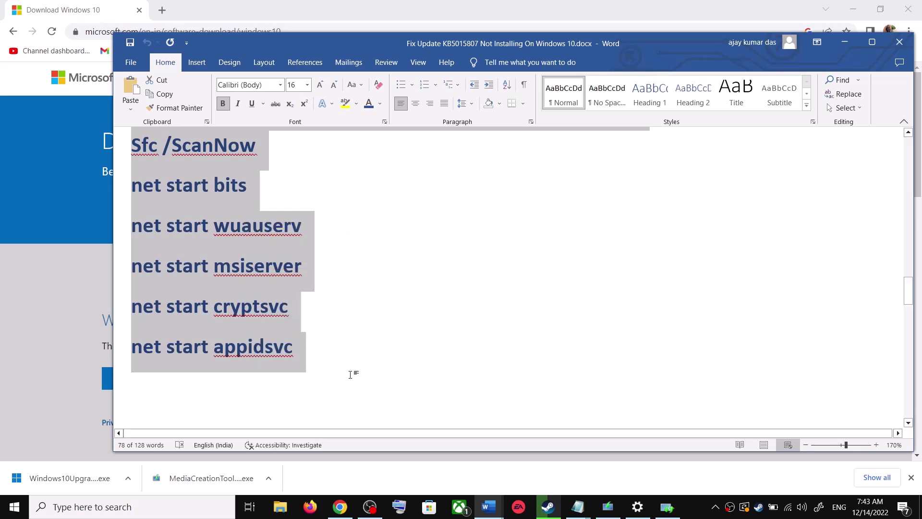
Paste the reset commands into a new Notepad document and start Save As.
left_click(162, 515)
type("ote")
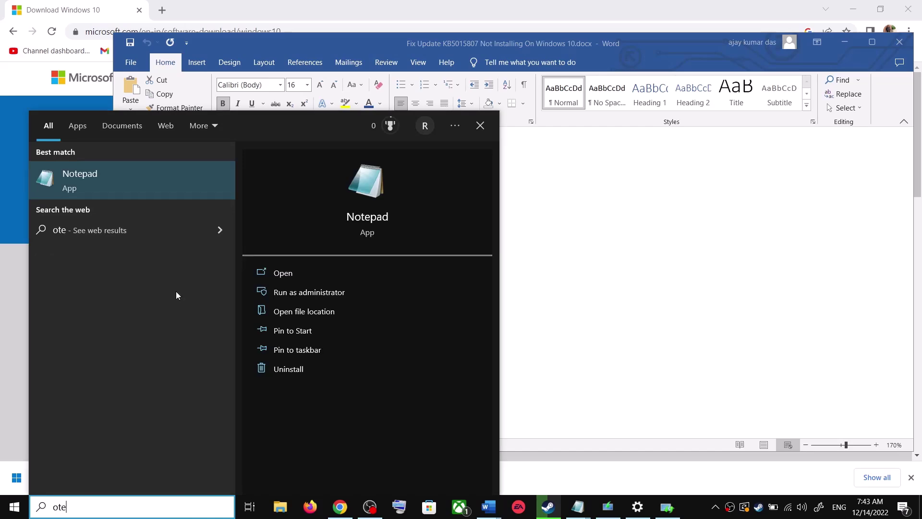
left_click(155, 173)
key("ctrl+v")
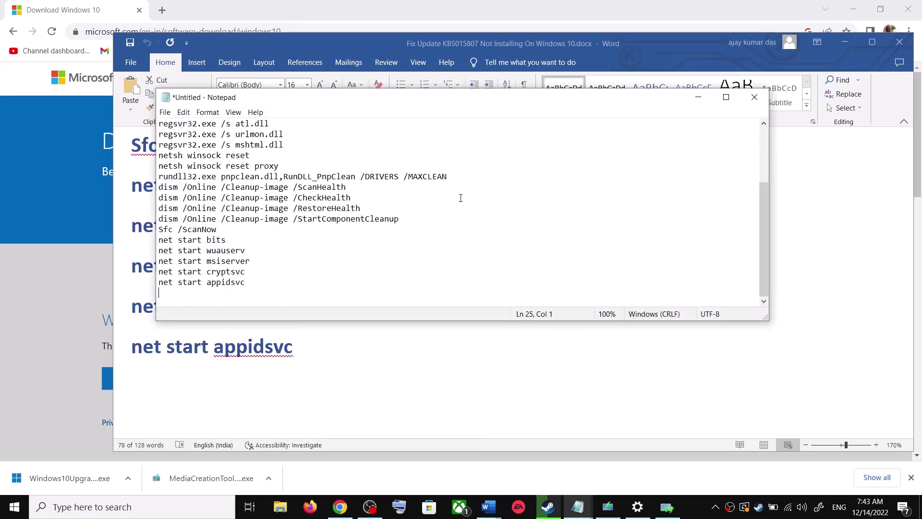
scroll(278, 223, "up", 3)
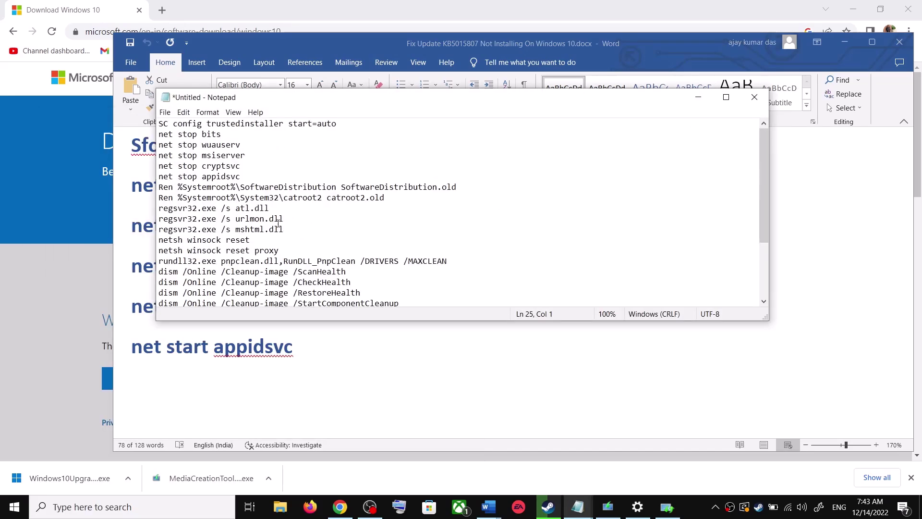
left_click(164, 112)
left_click(190, 174)
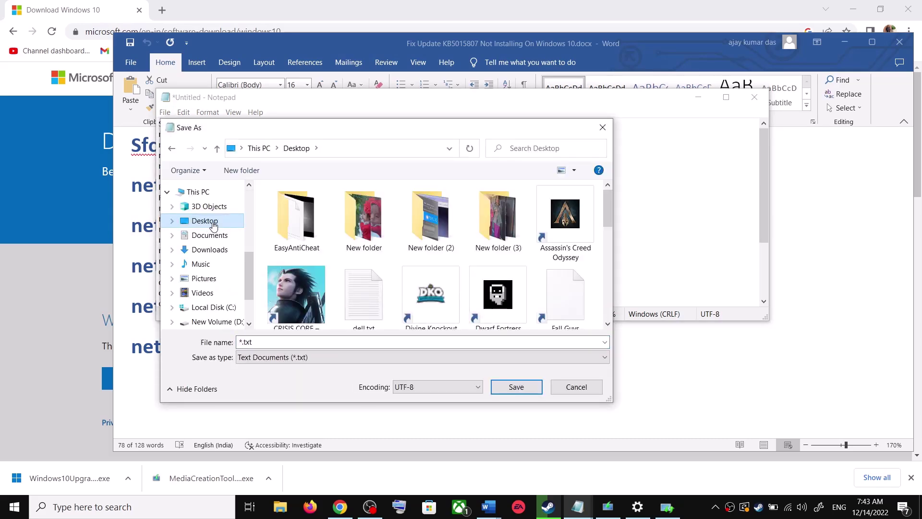
Copy the file name Wufix.bat from the Word guide and return to the save dialog.
key("alt+Tab")
scroll(250, 301, "down", 5)
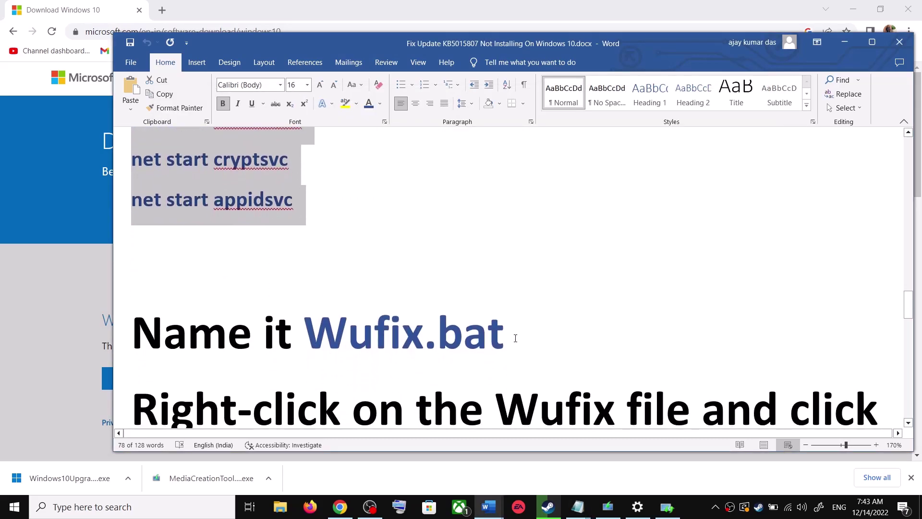
left_click_drag(515, 338, 354, 333)
key("ctrl+c")
key("alt+Tab")
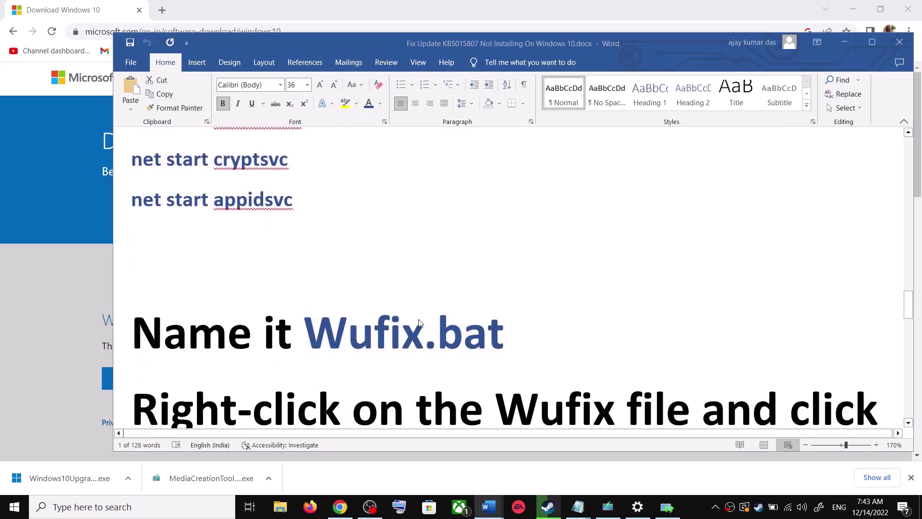
Save the script to the Desktop as Wufix.bat with Save as type All Files, then show the desktop.
left_click(284, 341)
key("ctrl+v")
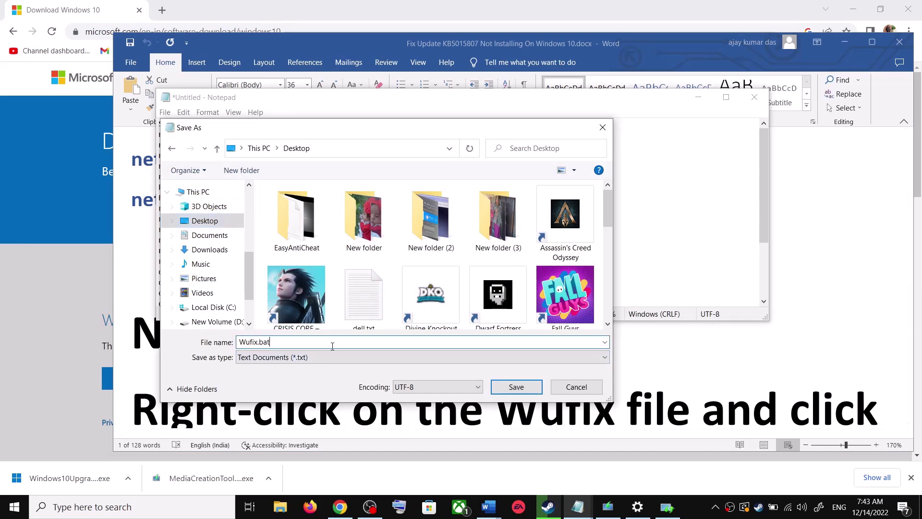
left_click(277, 364)
left_click(266, 377)
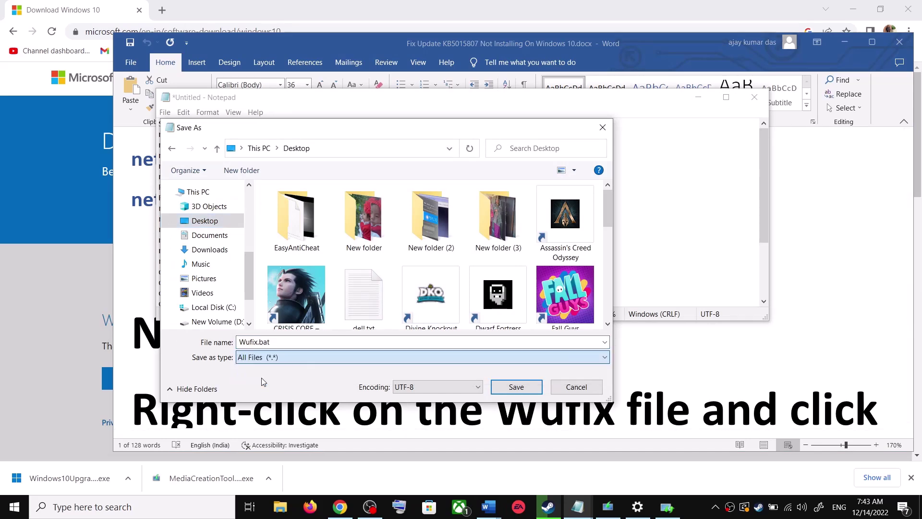
left_click(526, 387)
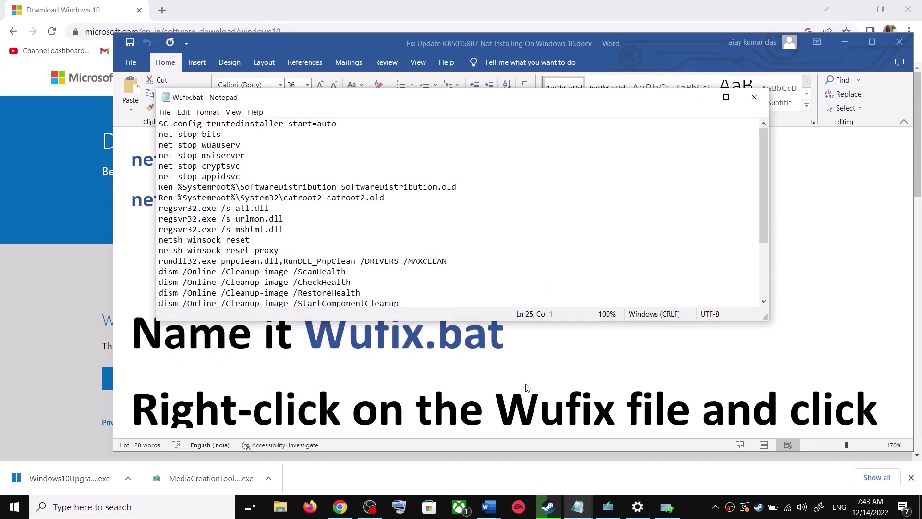
key("super+d")
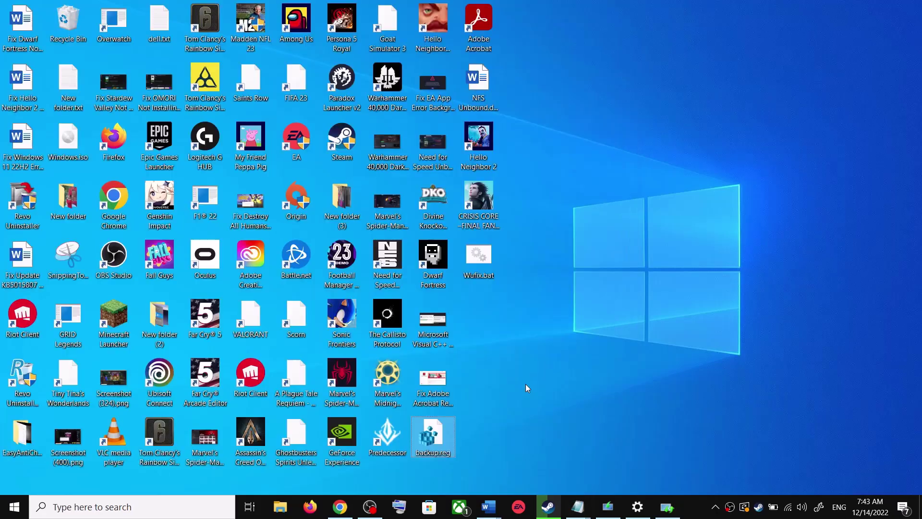
Run Wufix.bat from the desktop as administrator.
right_click(484, 261)
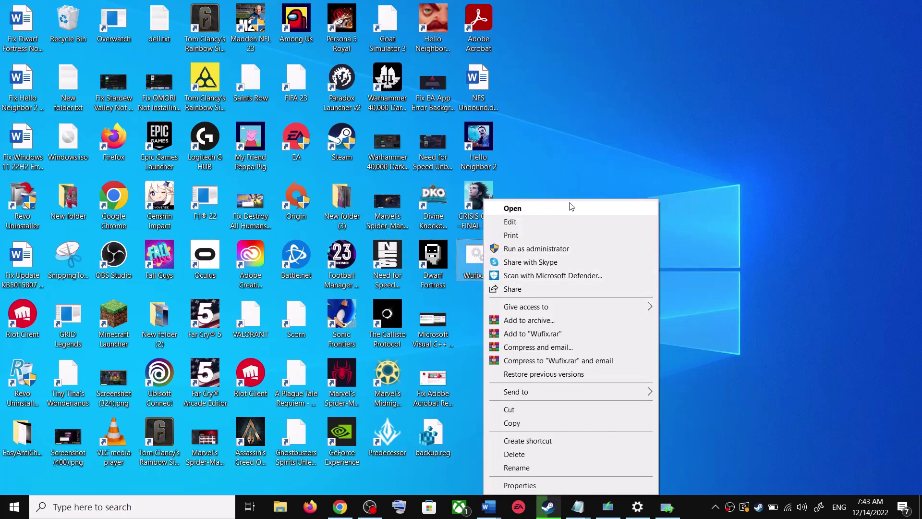
left_click(531, 188)
right_click(478, 267)
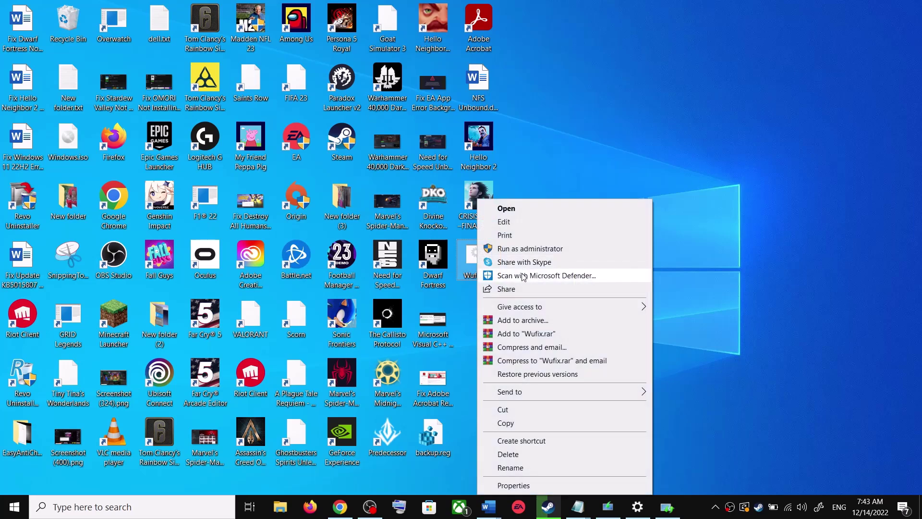
left_click(541, 249)
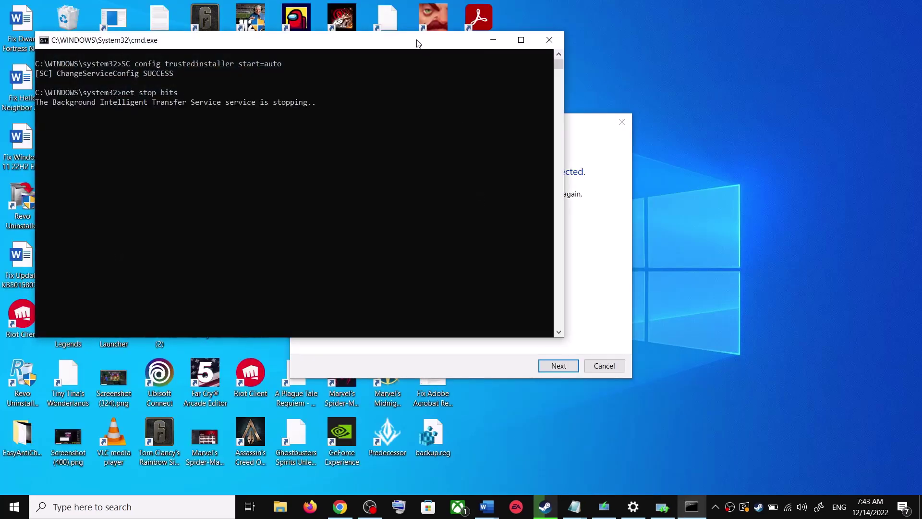
Move the Command Prompt aside as Wufix.bat runs, cancel the power menu, and close Settings.
left_click_drag(417, 43, 523, 129)
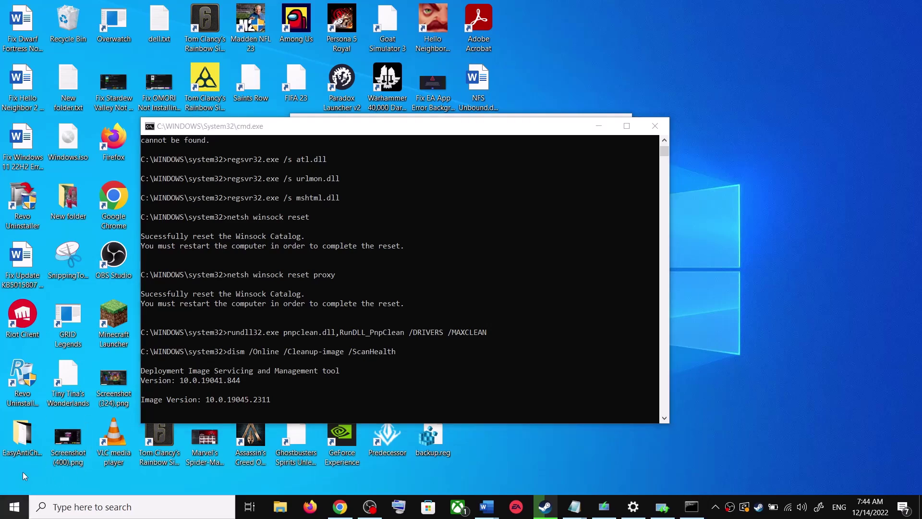
left_click(15, 507)
left_click(20, 481)
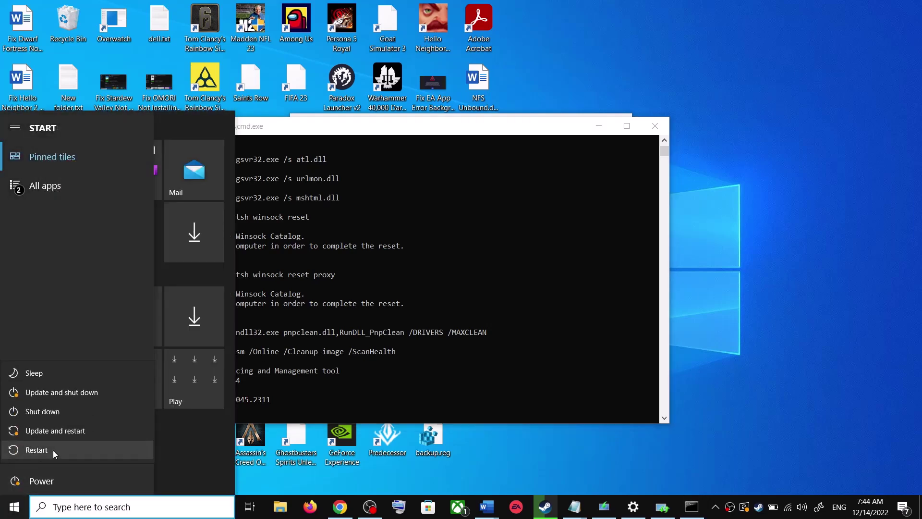
key("Escape")
left_click(764, 324)
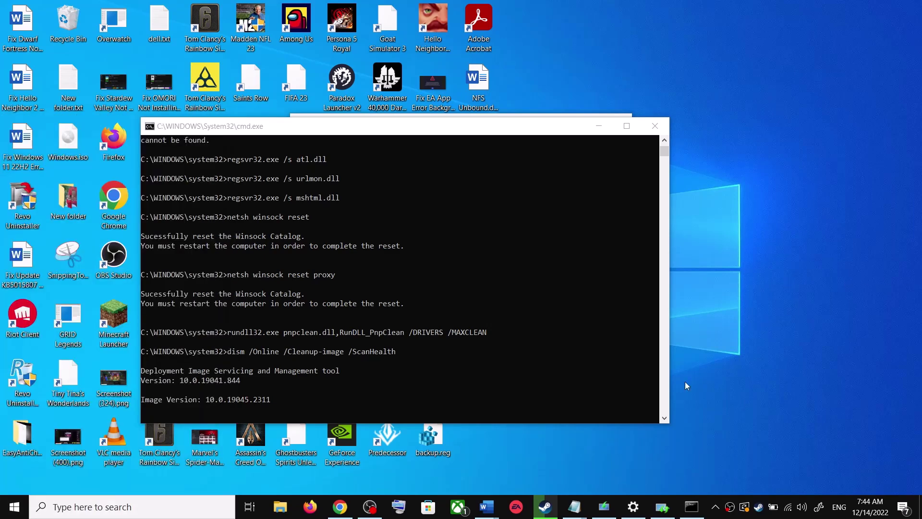
right_click(633, 506)
left_click(600, 477)
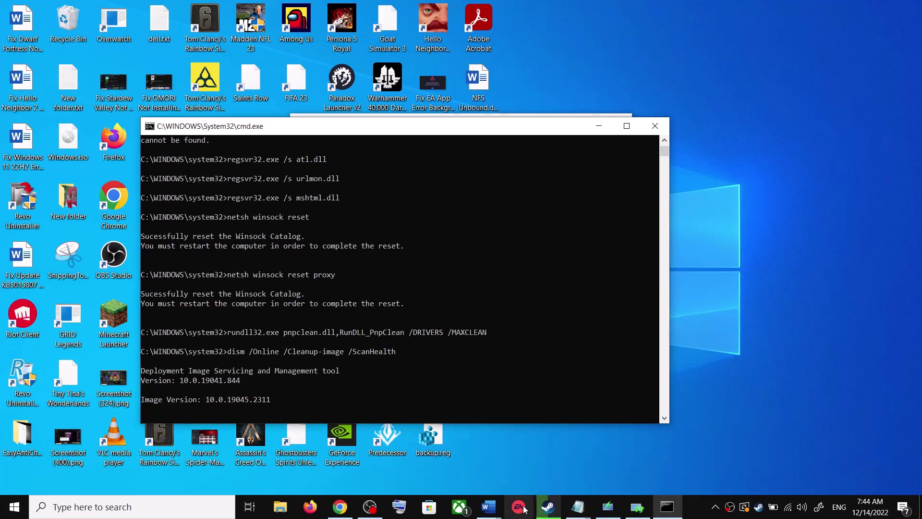
Scroll the Word guide to Step 4, Use Media Creation Tool, highlight its heading, and return to Chrome.
mouse_move(488, 507)
left_click(566, 473)
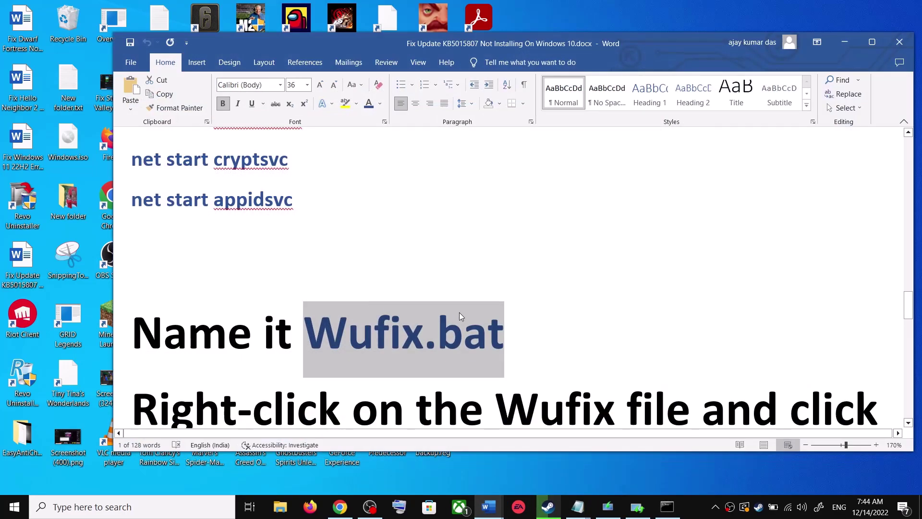
scroll(461, 313, "down", 3)
scroll(466, 312, "down", 6)
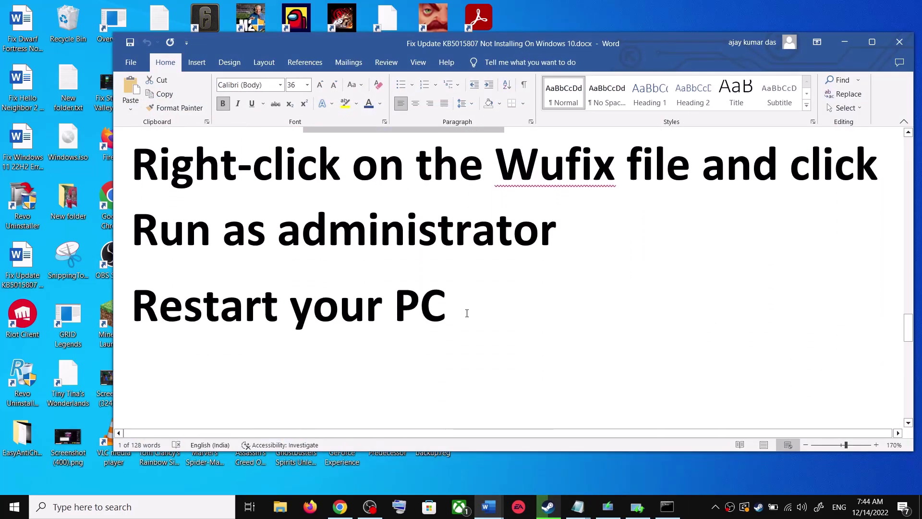
left_click_drag(331, 316, 760, 318)
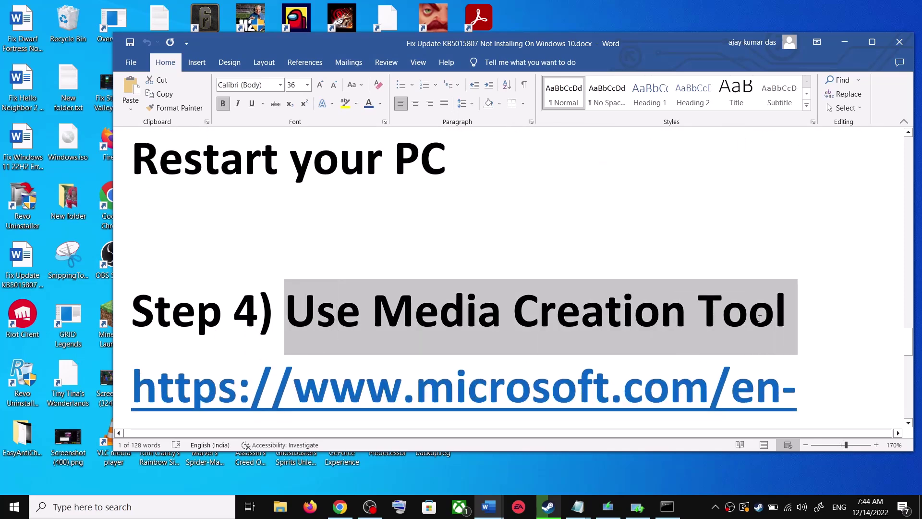
scroll(456, 336, "down", 3)
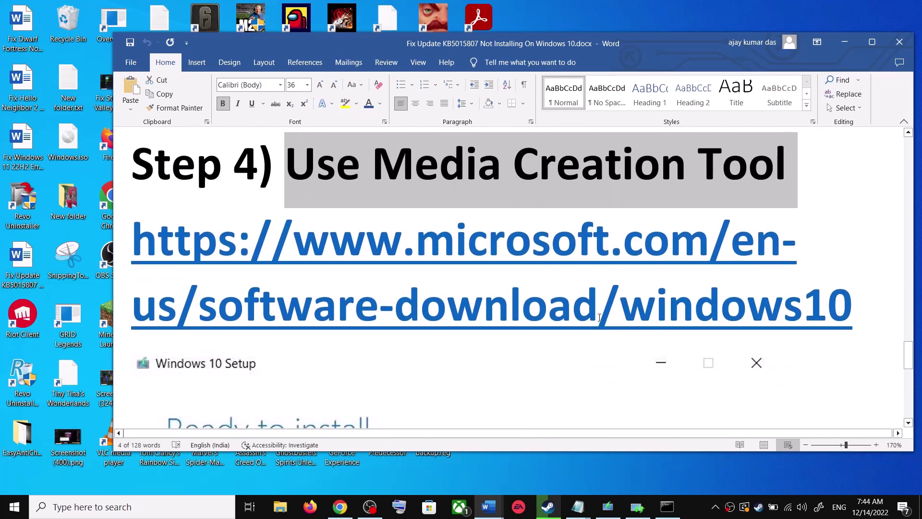
key("alt+Tab")
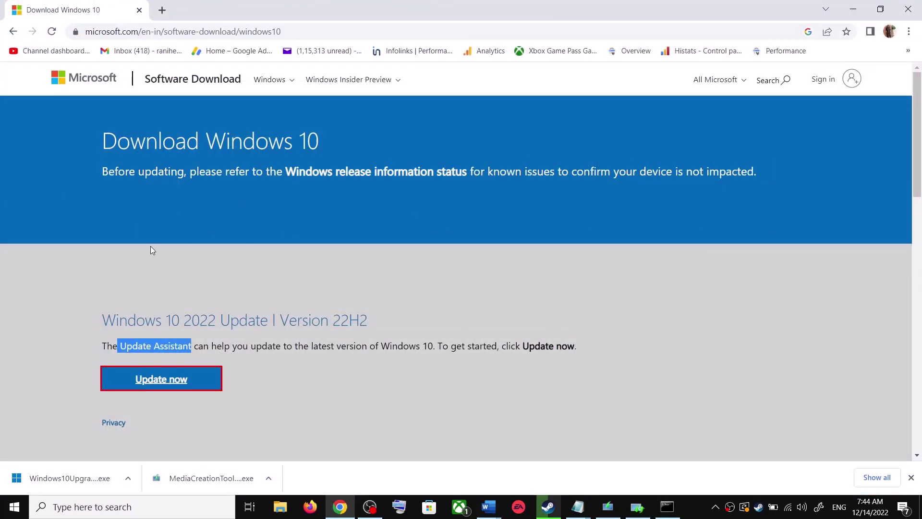
Scroll to Create Windows 10 installation media and launch the downloaded MediaCreationTool.
scroll(176, 287, "down", 5)
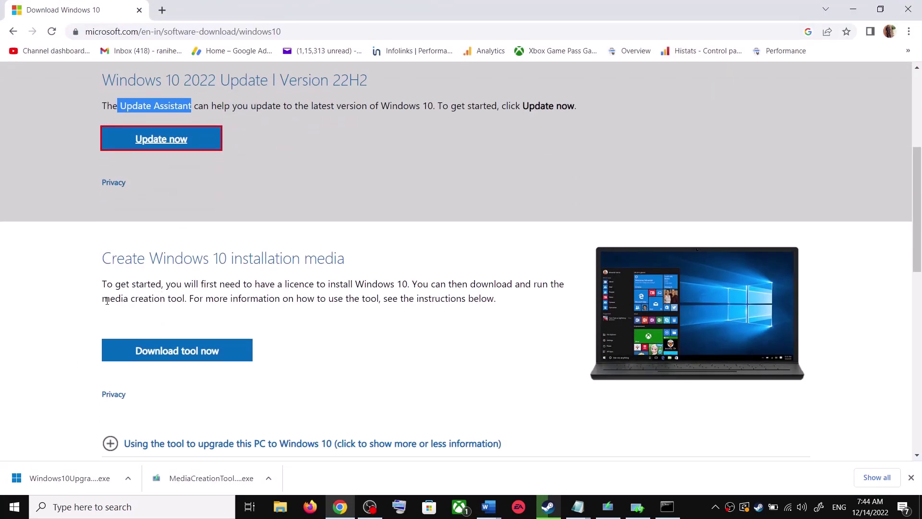
left_click_drag(106, 301, 192, 299)
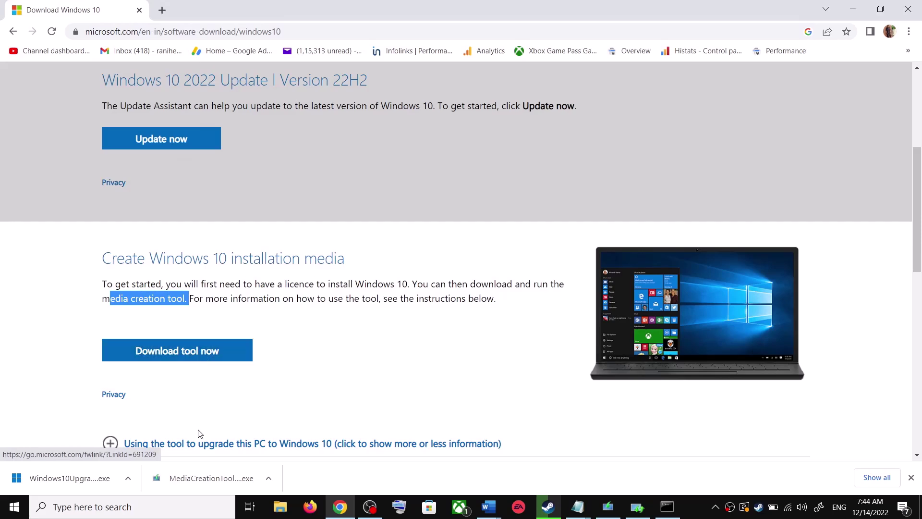
left_click(209, 486)
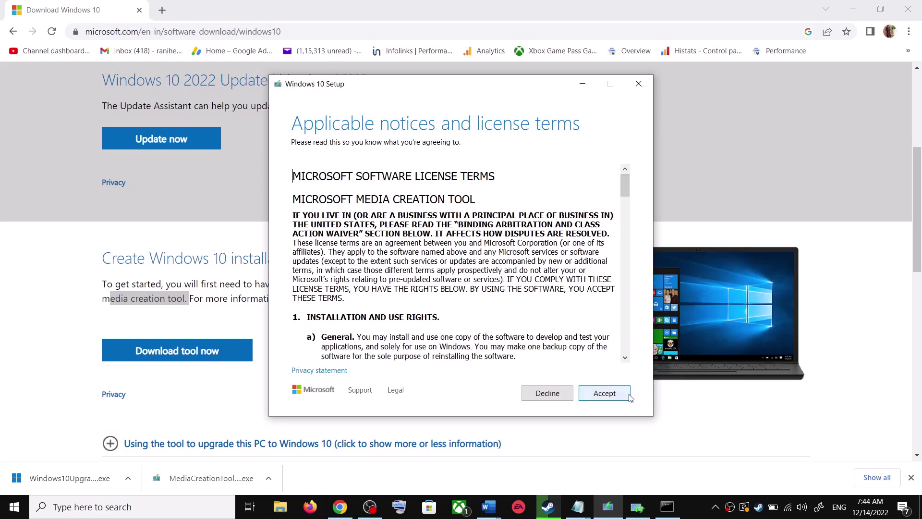
Accept the Media Creation Tool license and upgrade this PC now, starting the Windows 10 download.
left_click(624, 394)
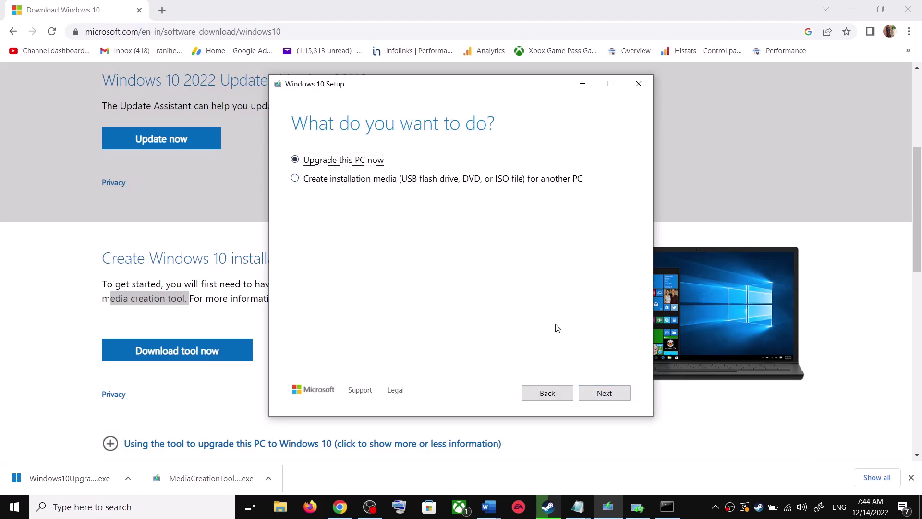
left_click(611, 394)
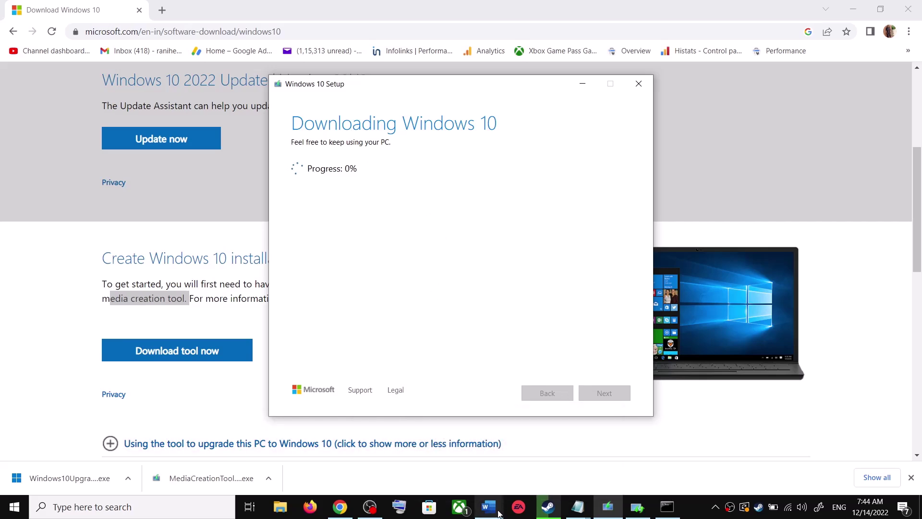
Bring the Word guide back to front and maximize its window.
mouse_move(498, 516)
left_click(547, 480)
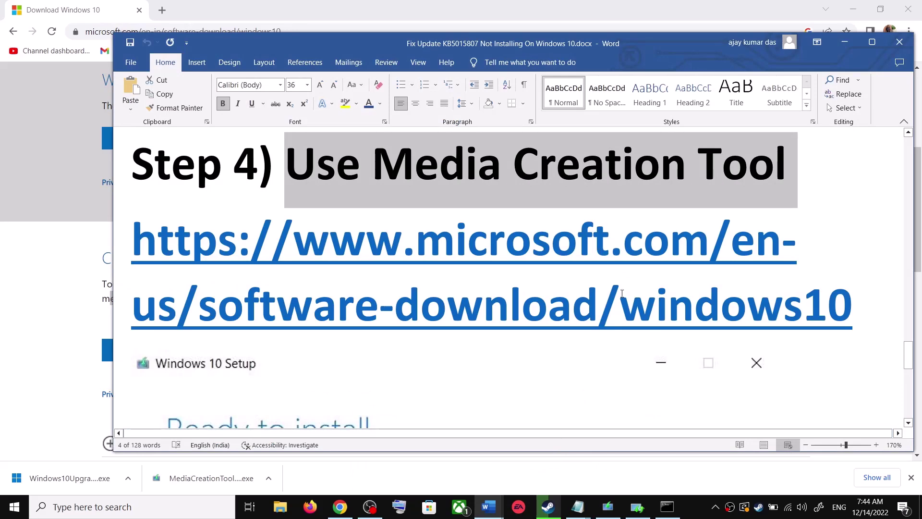
scroll(640, 305, "down", 1)
scroll(640, 305, "down", 2)
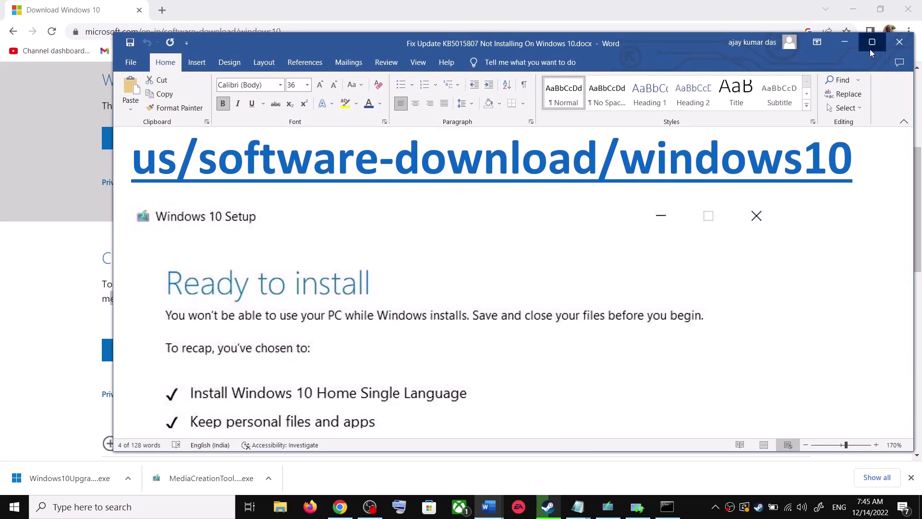
left_click(872, 42)
Scroll the guide to the Ready to install screenshot and its recap list.
scroll(44, 298, "down", 2)
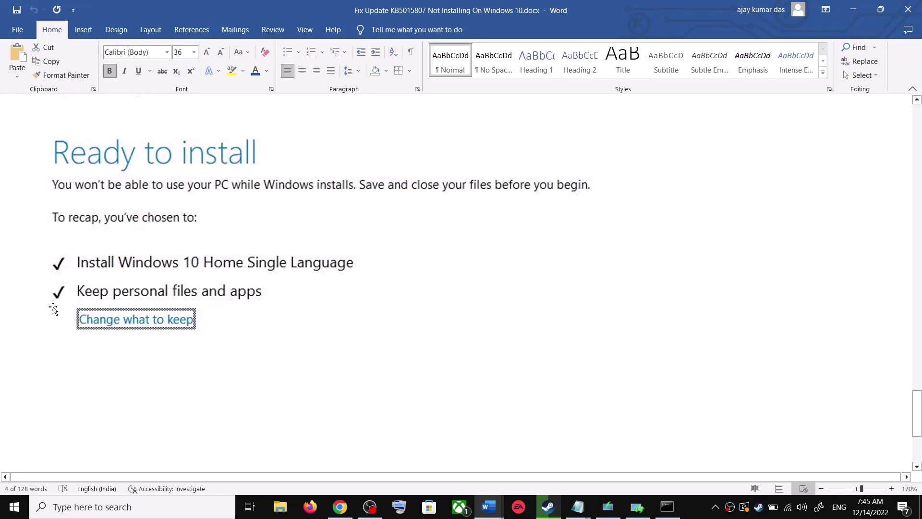
scroll(319, 290, "down", 4)
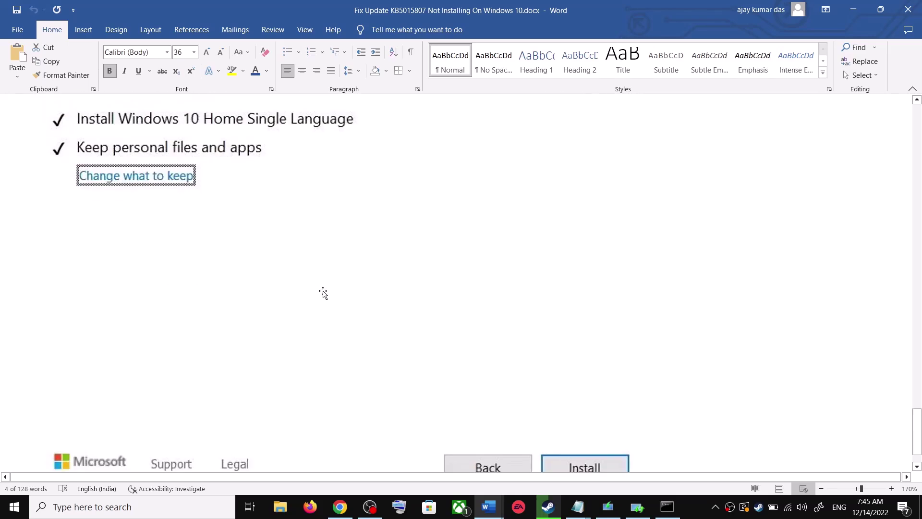
scroll(470, 332, "up", 5)
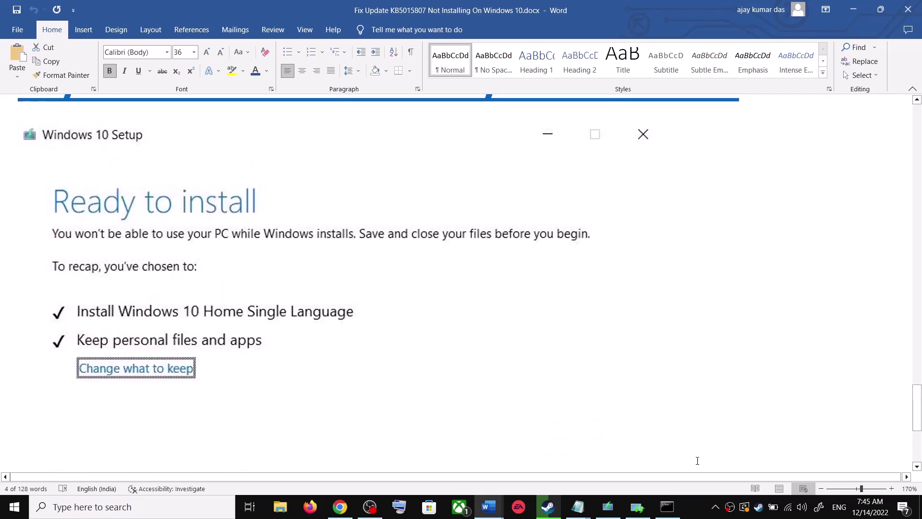
left_click(702, 508)
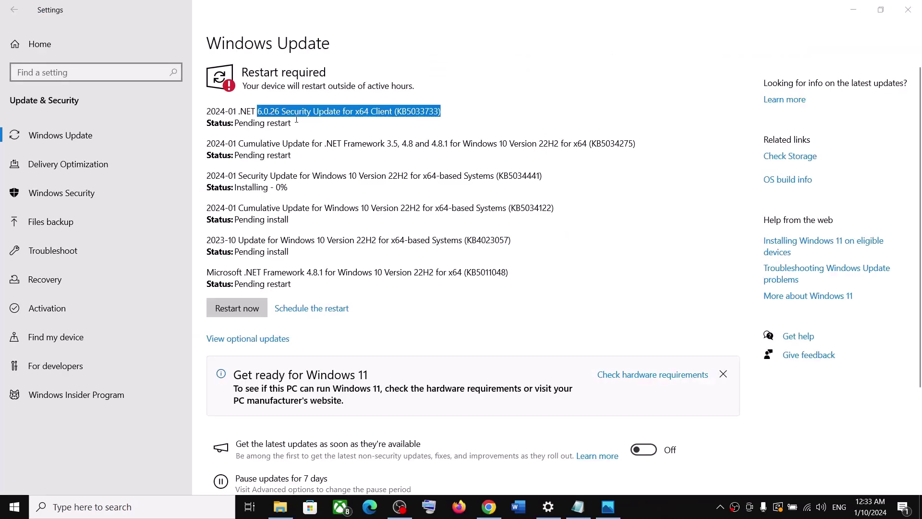
Highlight the first pending update's name and the KB5034122 number in the Windows Update list.
left_click_drag(341, 144, 497, 182)
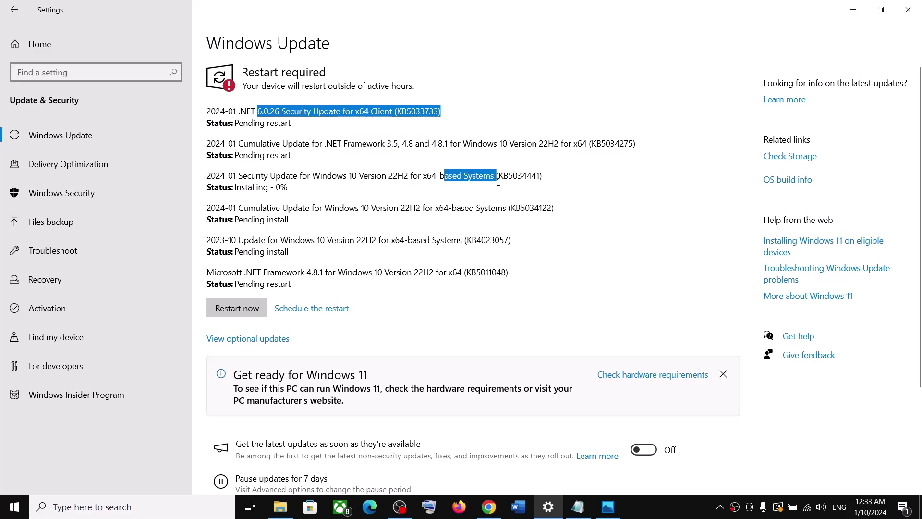
double_click(531, 207)
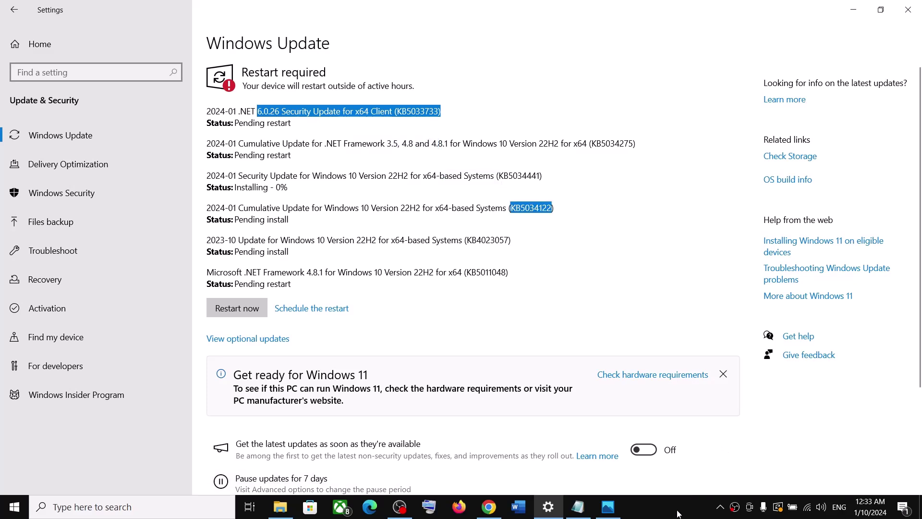